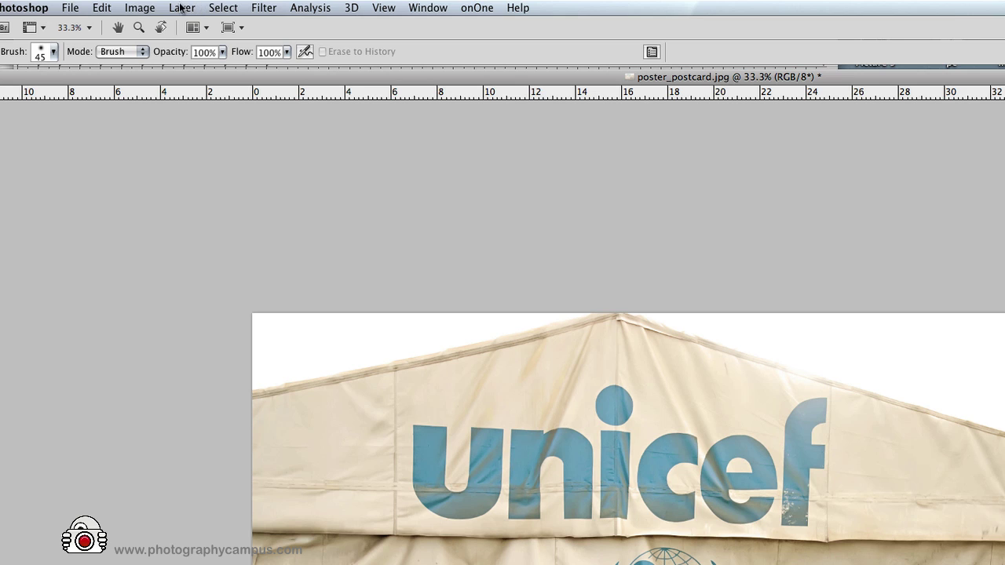
Try a default Black & White adjustment layer above the Background and undo it
{"action": "left_click", "coordinate": [140, 10]}
{"action": "mouse_move", "coordinate": [173, 8]}
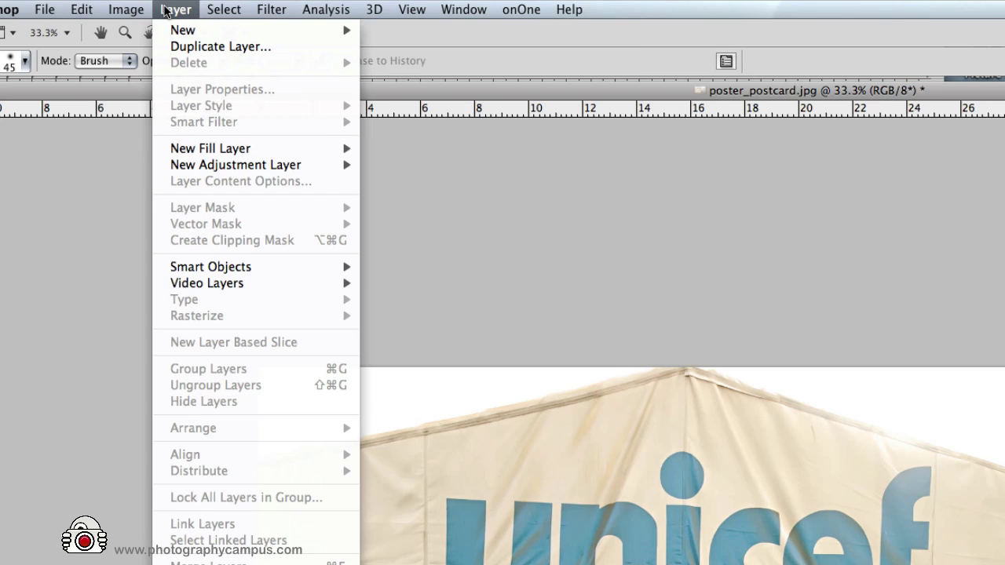
{"action": "mouse_move", "coordinate": [246, 168]}
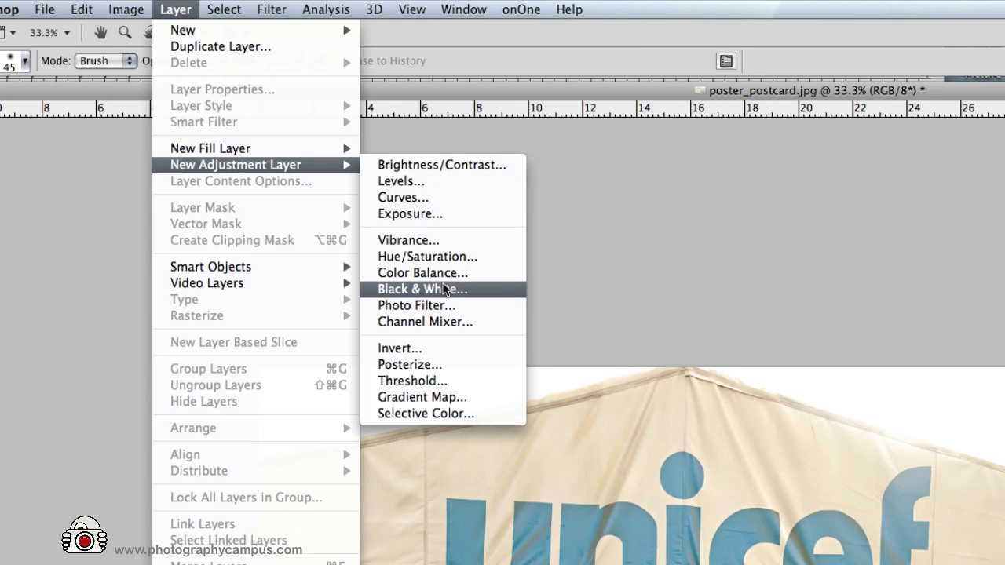
{"action": "left_click", "coordinate": [736, 236]}
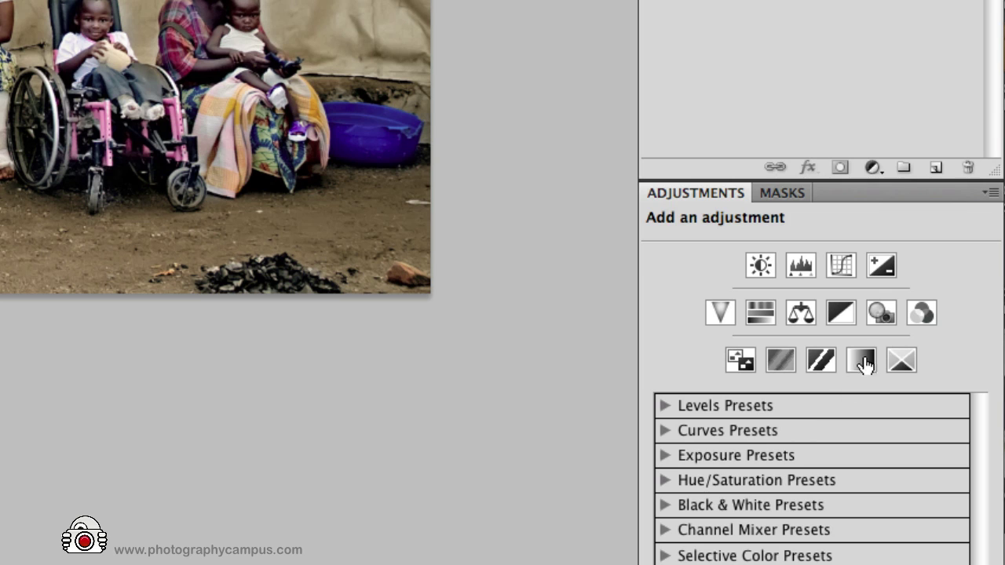
{"action": "left_click", "coordinate": [840, 316]}
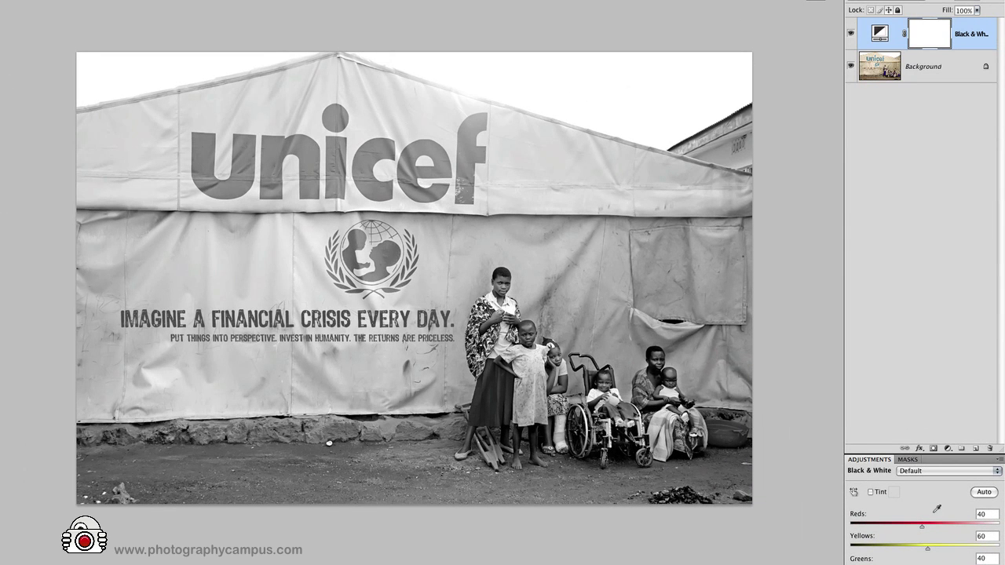
{"action": "key", "text": "ctrl+z"}
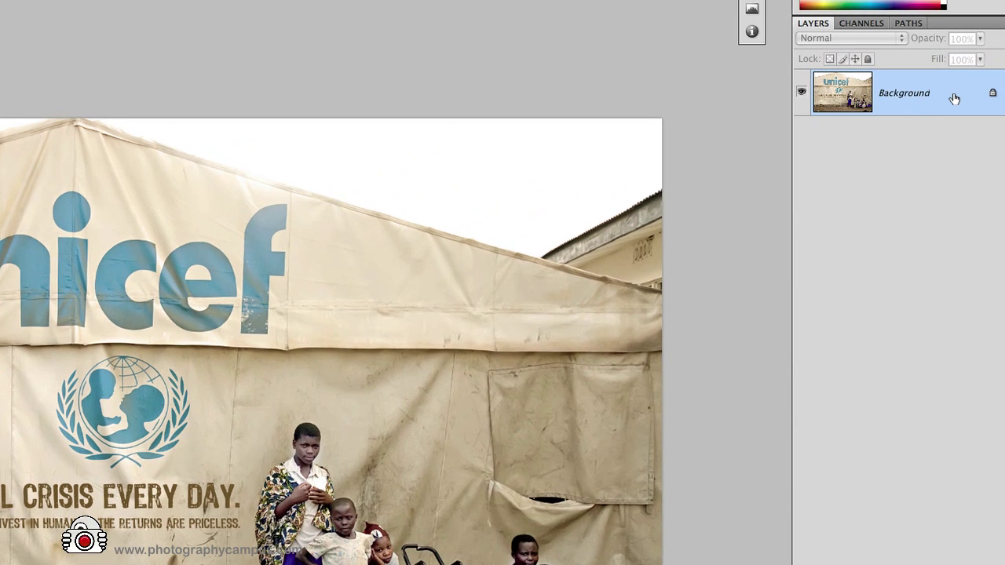
Convert the locked Background into an editable layer named Layer 0
{"action": "double_click", "coordinate": [954, 98]}
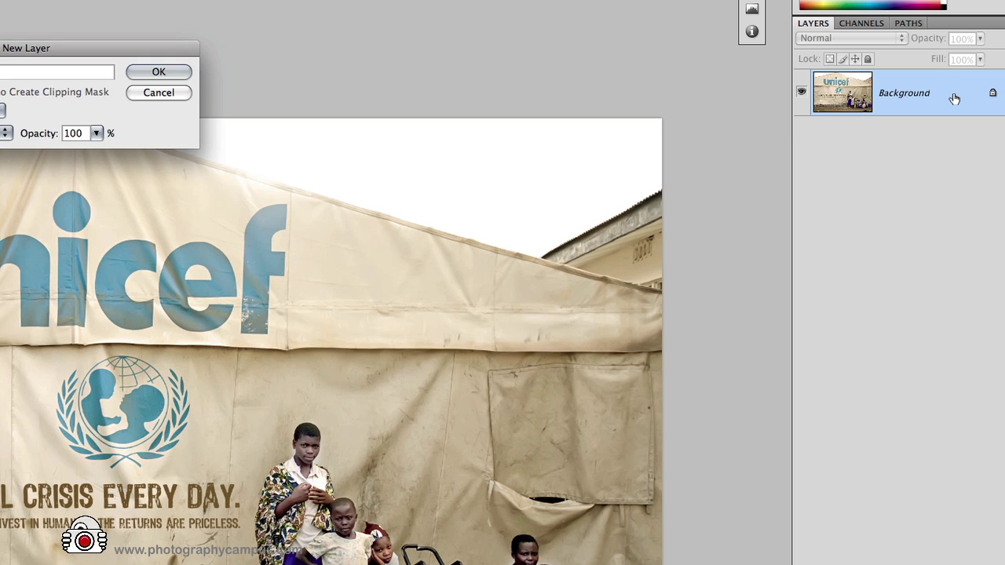
{"action": "left_click", "coordinate": [159, 93]}
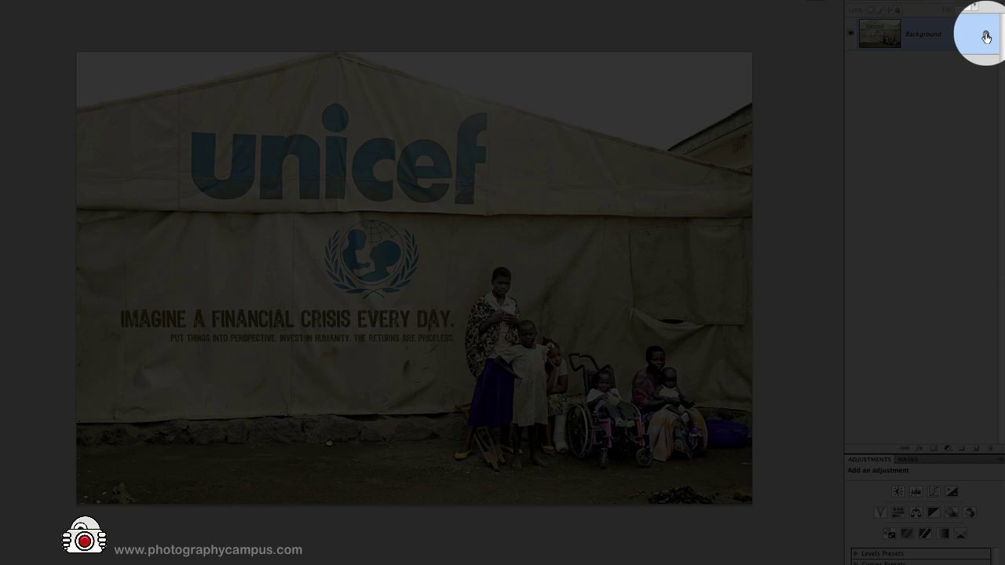
{"action": "left_click", "coordinate": [989, 448]}
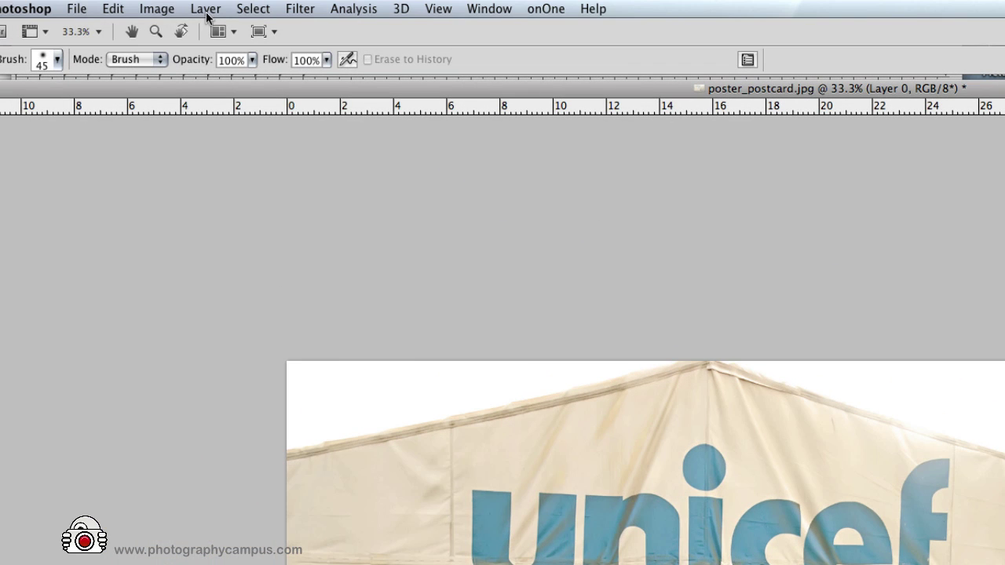
Select Layer 0 and duplicate it
{"action": "left_click", "coordinate": [206, 10]}
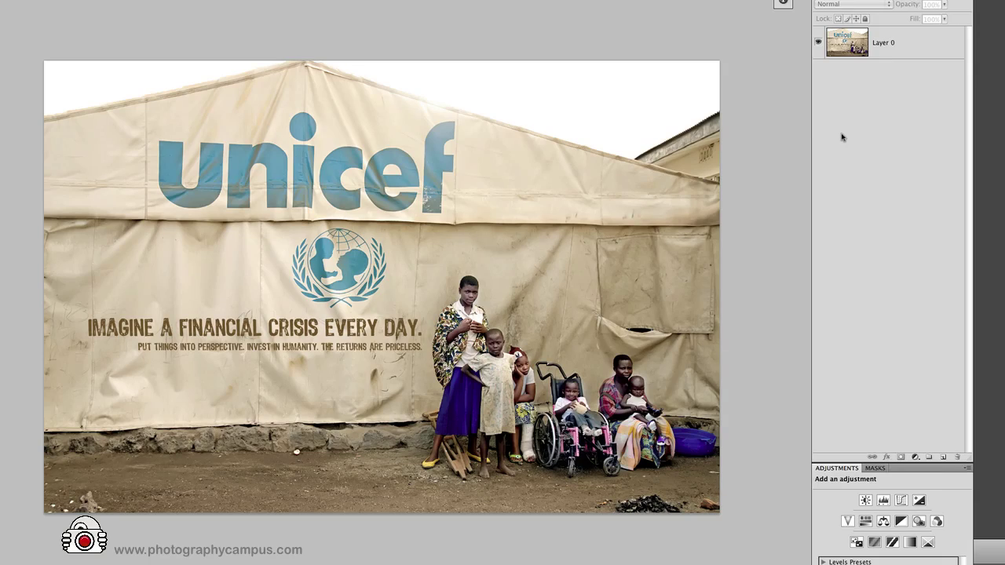
{"action": "left_click", "coordinate": [897, 43]}
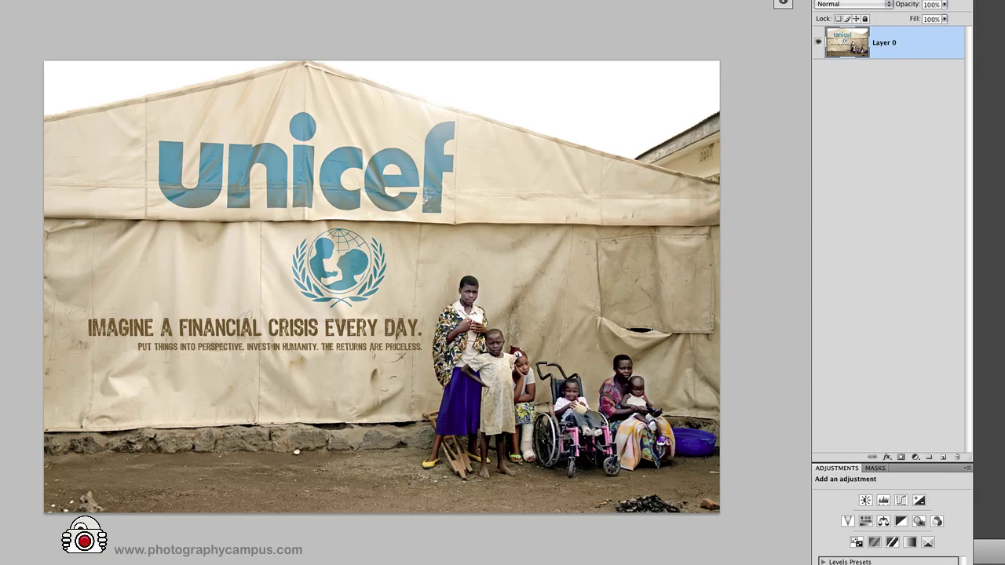
{"action": "left_click", "coordinate": [834, 7]}
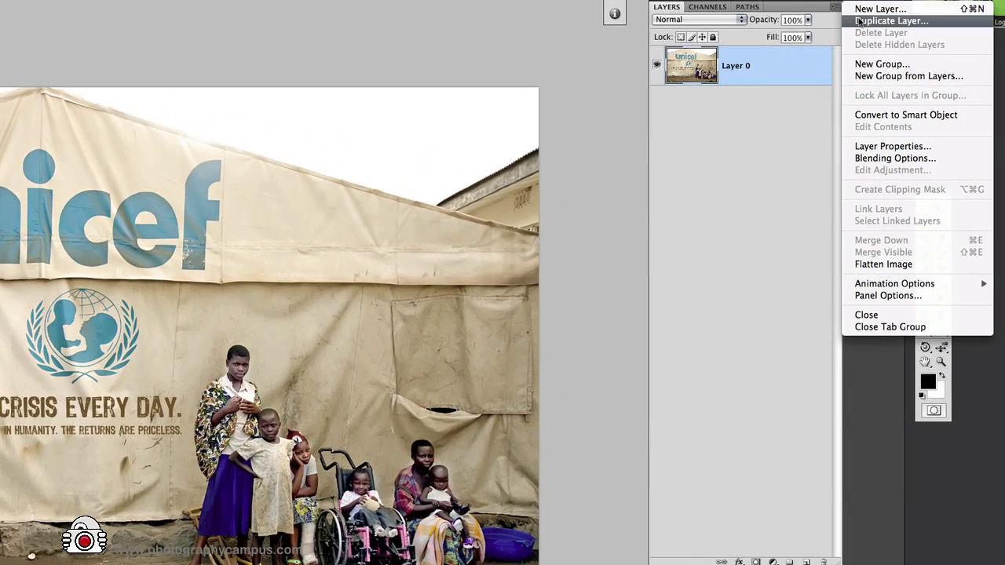
{"action": "left_click", "coordinate": [752, 152]}
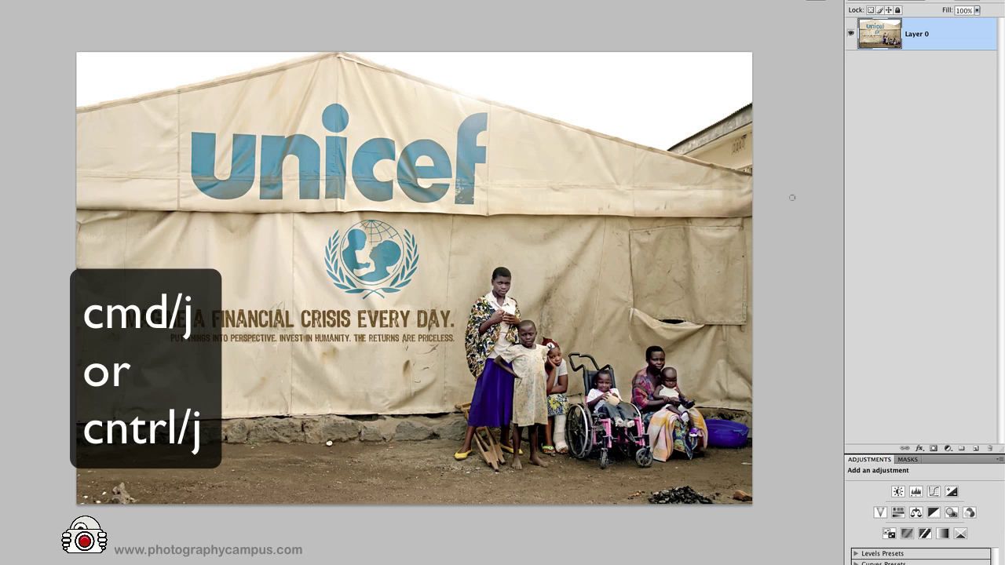
{"action": "key", "text": "ctrl+j"}
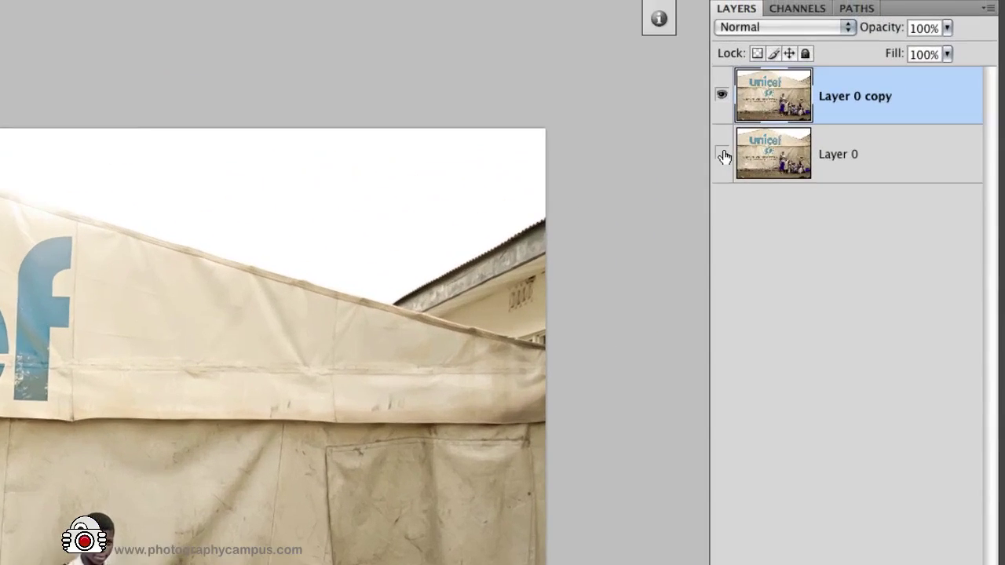
Lock all attributes of the original Layer 0 and make Layer 0 copy the active layer
{"action": "left_click", "coordinate": [850, 66]}
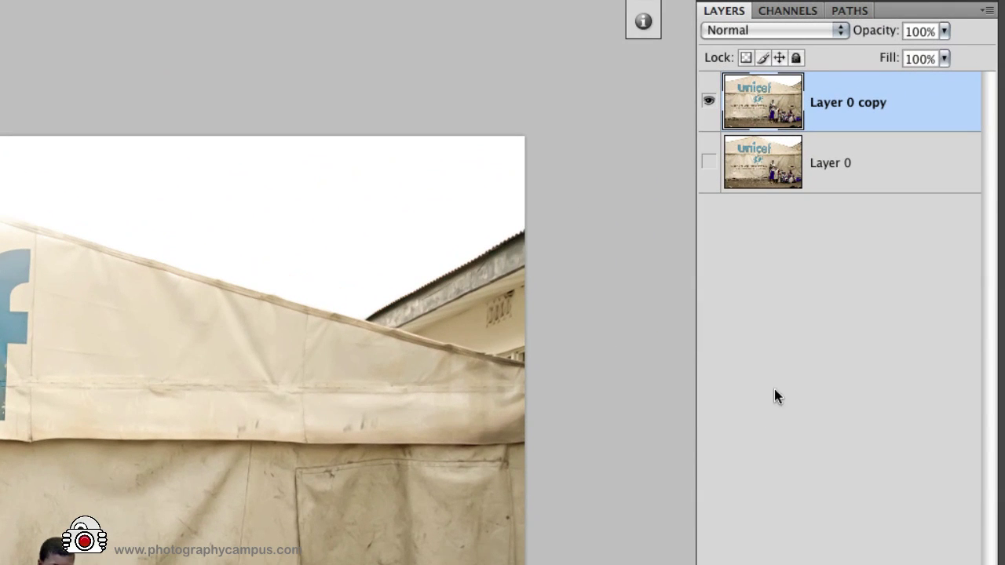
{"action": "left_click", "coordinate": [709, 162]}
{"action": "left_click", "coordinate": [847, 168]}
{"action": "left_click", "coordinate": [796, 59]}
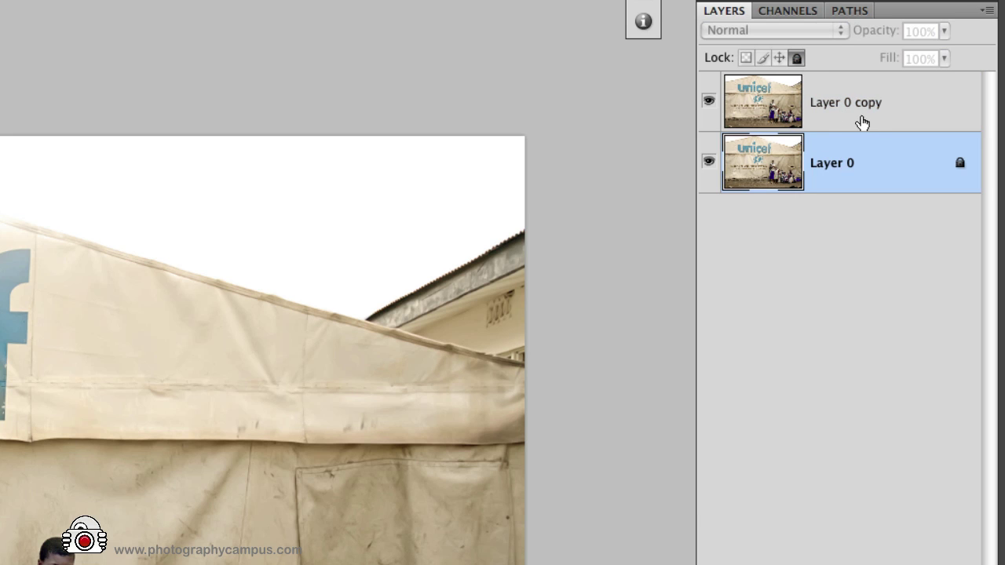
{"action": "left_click", "coordinate": [862, 117]}
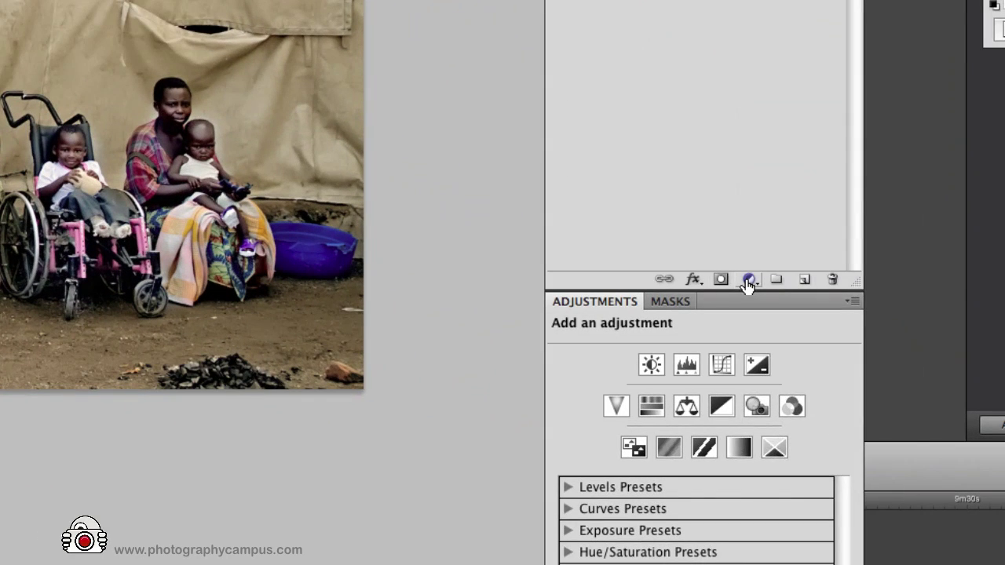
Add a Black & White adjustment layer above Layer 0 copy
{"action": "left_click", "coordinate": [856, 370]}
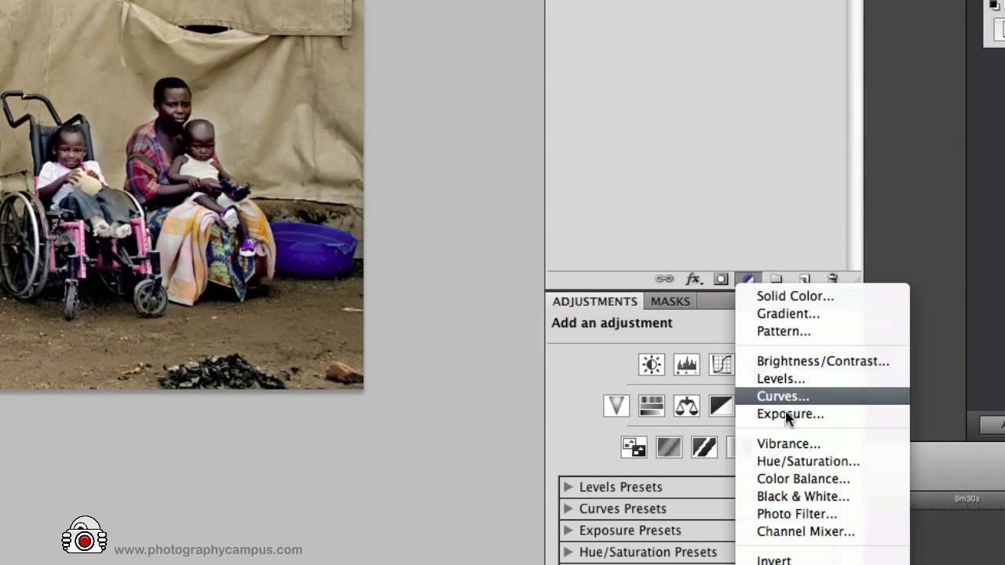
{"action": "left_click", "coordinate": [795, 497]}
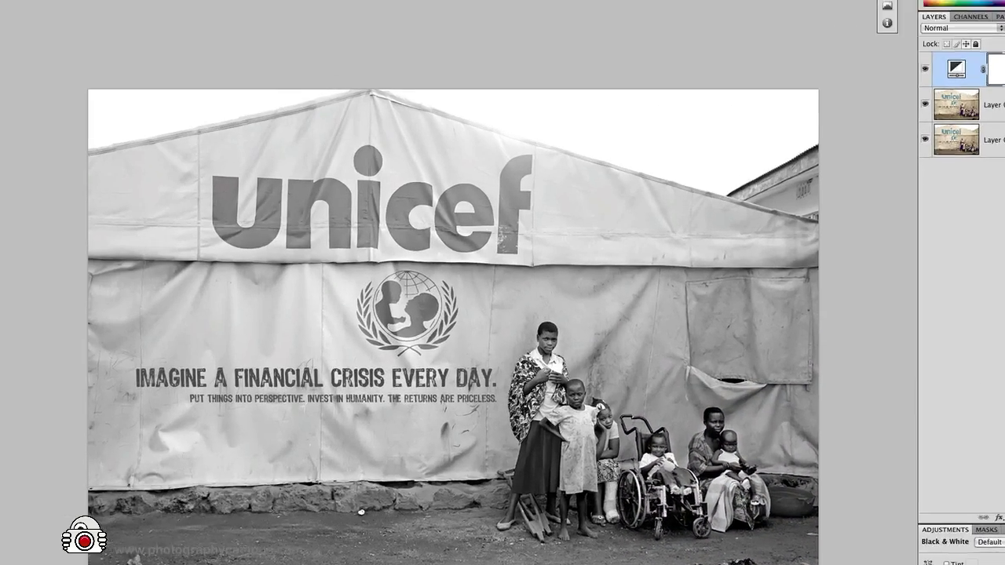
{"action": "left_click", "coordinate": [253, 1]}
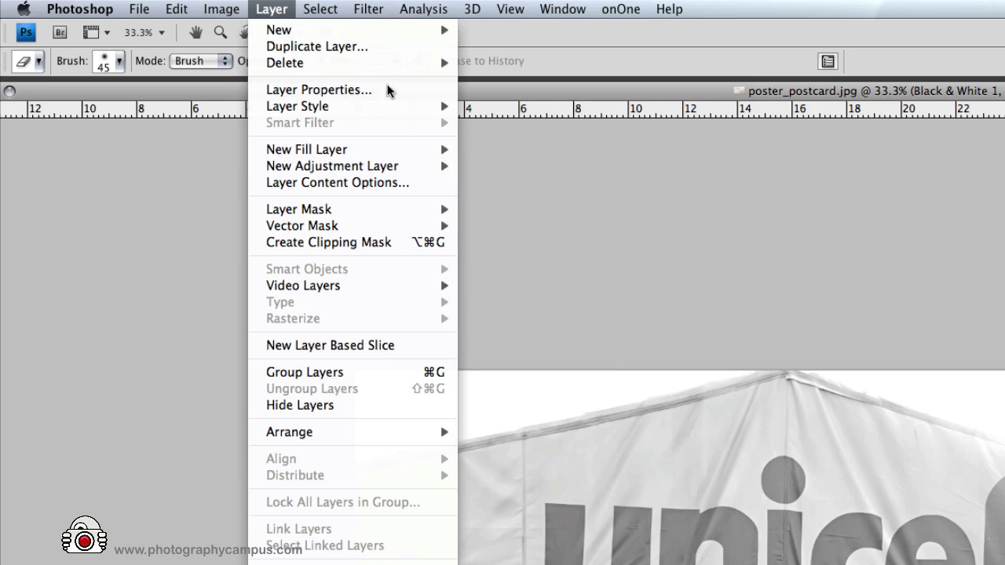
{"action": "left_click", "coordinate": [275, 9]}
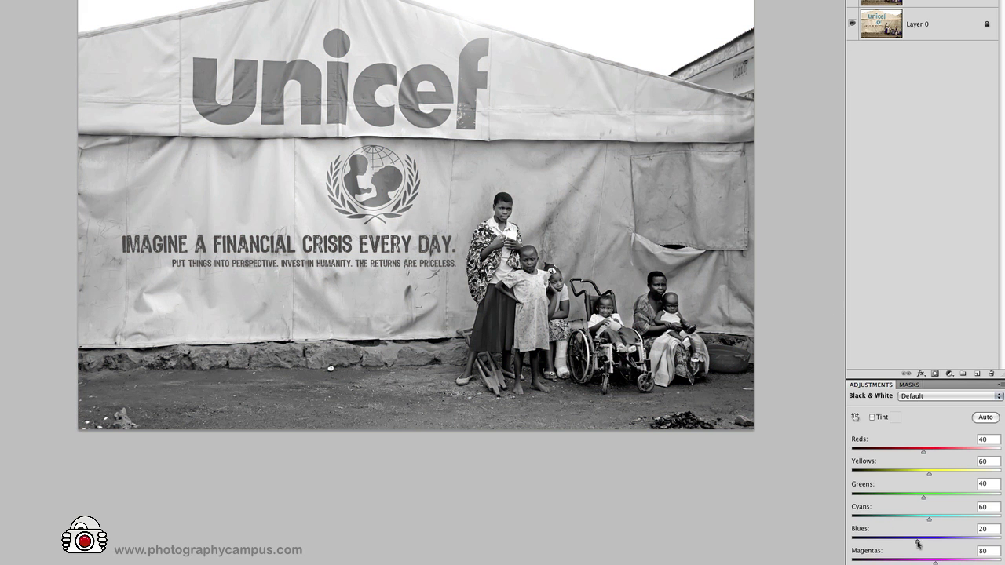
Set the Black & White adjustment's Blues to 18 and its Reds to about 139
{"action": "left_click_drag", "start_coordinate": [918, 545], "coordinate": [937, 545]}
{"action": "left_click_drag", "start_coordinate": [909, 503], "coordinate": [880, 498]}
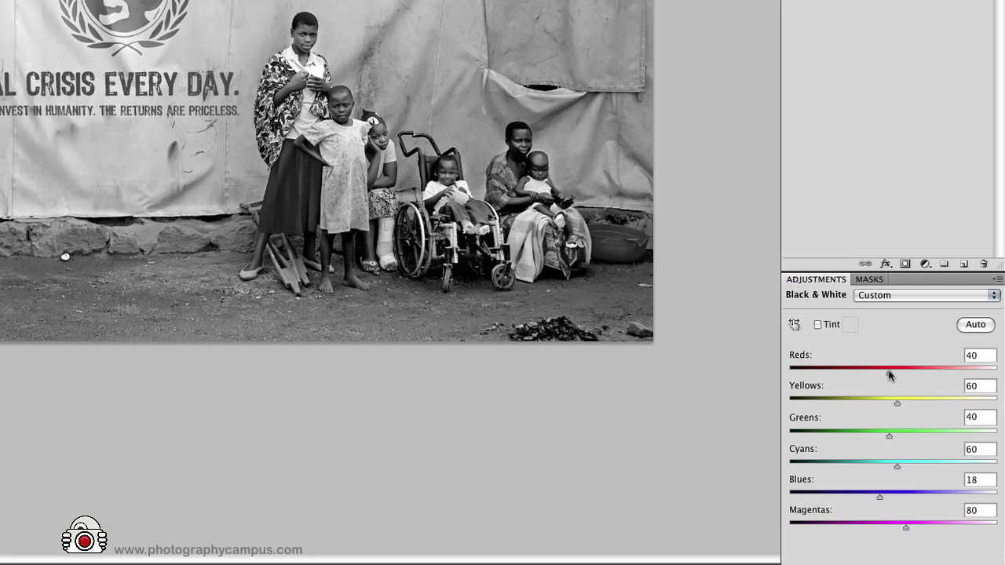
{"action": "left_click_drag", "start_coordinate": [888, 370], "coordinate": [930, 376]}
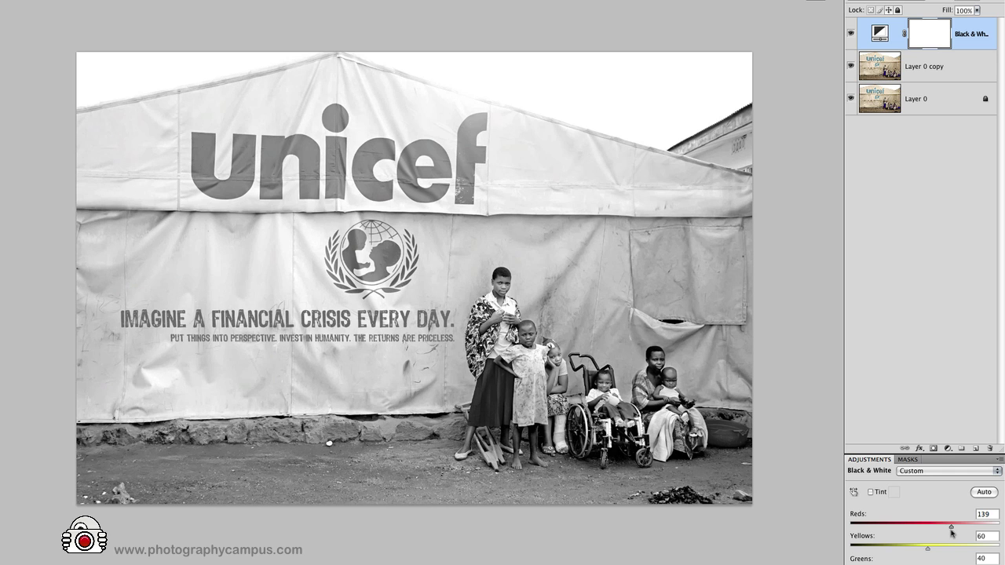
{"action": "mouse_move", "coordinate": [952, 533]}
{"action": "left_mouse_down"}
{"action": "mouse_move", "coordinate": [919, 524]}
{"action": "mouse_move", "coordinate": [932, 551]}
{"action": "mouse_move", "coordinate": [966, 552]}
{"action": "mouse_move", "coordinate": [954, 552]}
{"action": "left_mouse_up"}
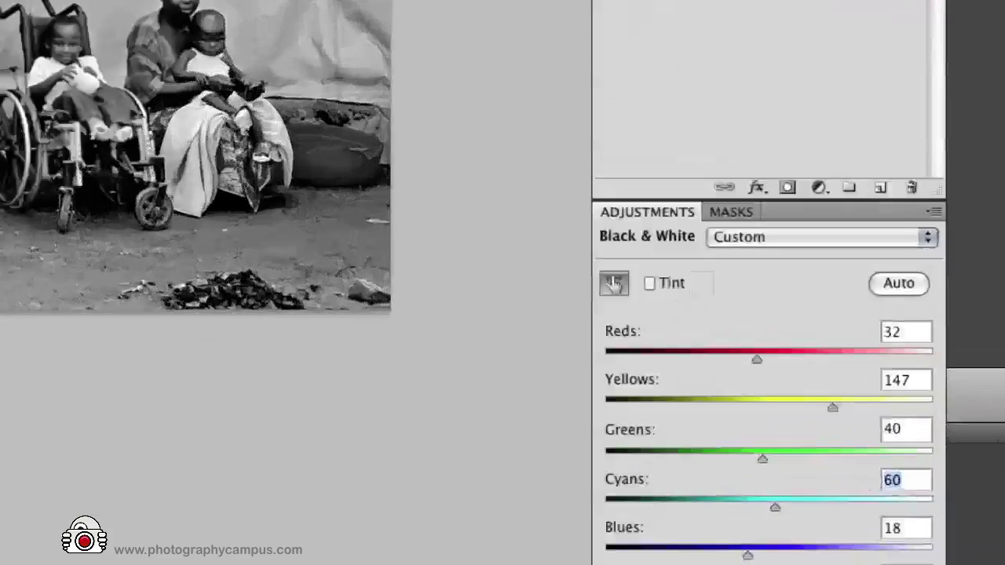
Raise the Cyans of the Black & White adjustment to 94
{"action": "key", "text": "Up"}
{"action": "key", "text": "Up"}
{"action": "key", "text": "Up"}
{"action": "key", "text": "Up"}
{"action": "key", "text": "Up"}
{"action": "key", "text": "Up"}
{"action": "key", "text": "Up"}
{"action": "key", "text": "Up"}
{"action": "key", "text": "Up"}
{"action": "key", "text": "Up"}
{"action": "key", "text": "Up"}
{"action": "key", "text": "Up"}
{"action": "key", "text": "Up"}
{"action": "key", "text": "Up"}
{"action": "key", "text": "Up"}
{"action": "key", "text": "Up"}
{"action": "key", "text": "Up"}
{"action": "key", "text": "Up"}
{"action": "key", "text": "Up"}
{"action": "key", "text": "Up"}
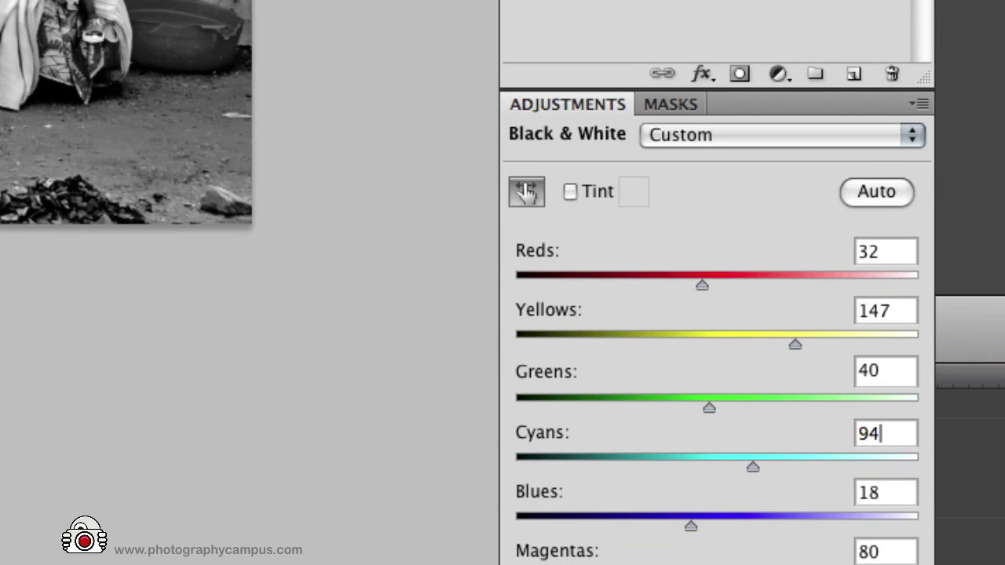
Darken the blue unicef lettering by lowering the Cyans to about 6
{"action": "key", "text": "Down"}
{"action": "key", "text": "Down"}
{"action": "key", "text": "Down"}
{"action": "key", "text": "Down"}
{"action": "key", "text": "Down"}
{"action": "key", "text": "Down"}
{"action": "key", "text": "Down"}
{"action": "key", "text": "Down"}
{"action": "key", "text": "Down"}
{"action": "key", "text": "Down"}
{"action": "key", "text": "Down"}
{"action": "key", "text": "Down"}
{"action": "key", "text": "Down"}
{"action": "key", "text": "Down"}
{"action": "key", "text": "Down"}
{"action": "key", "text": "Down"}
{"action": "key", "text": "Down"}
{"action": "key", "text": "Down"}
{"action": "key", "text": "Down"}
{"action": "key", "text": "Down"}
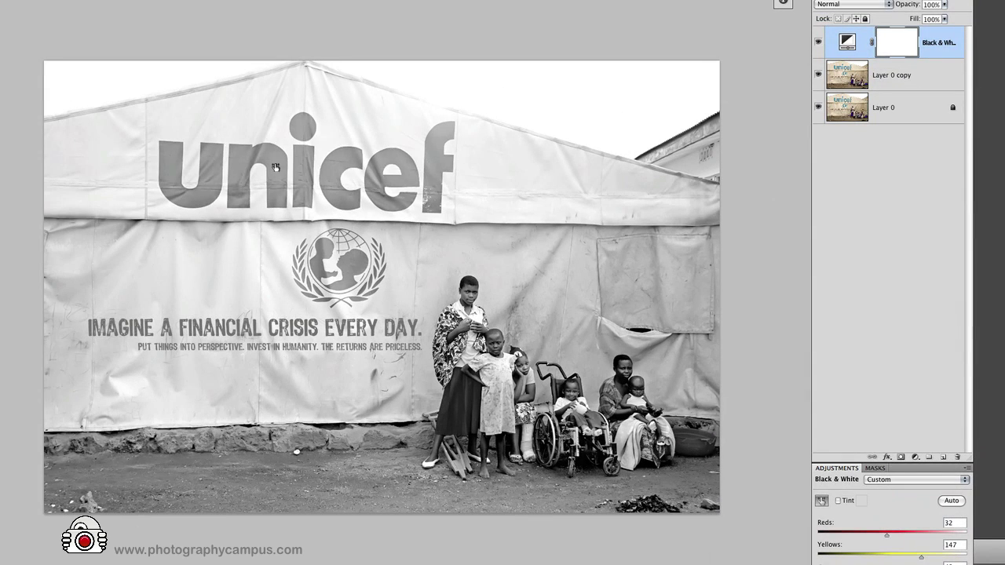
{"action": "mouse_move", "coordinate": [274, 168]}
{"action": "left_mouse_down"}
{"action": "mouse_move", "coordinate": [335, 173]}
{"action": "mouse_move", "coordinate": [270, 171]}
{"action": "left_mouse_up"}
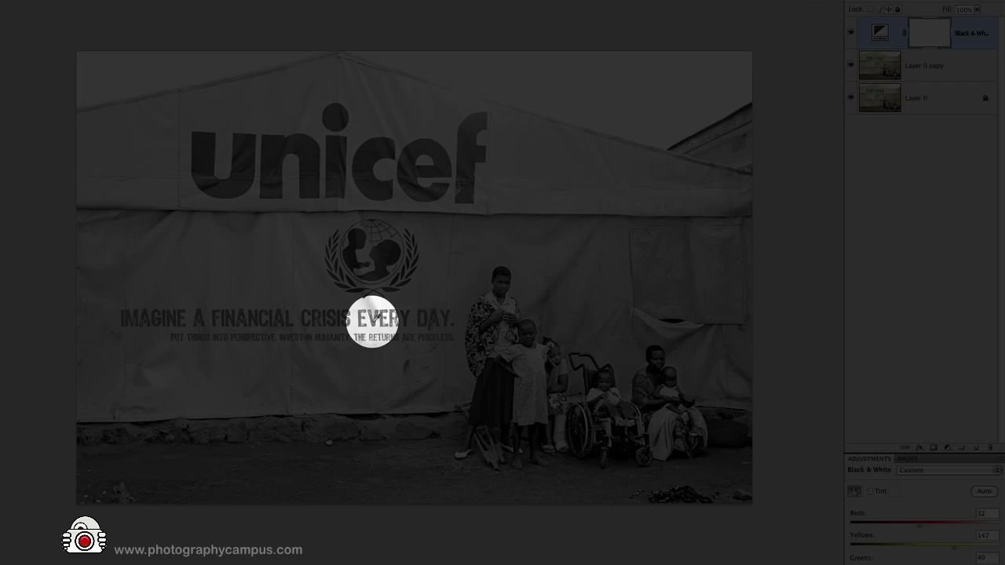
Adjust the tone of the slogan text directly on the image, bringing the Yellows down to 110
{"action": "left_click", "coordinate": [374, 322]}
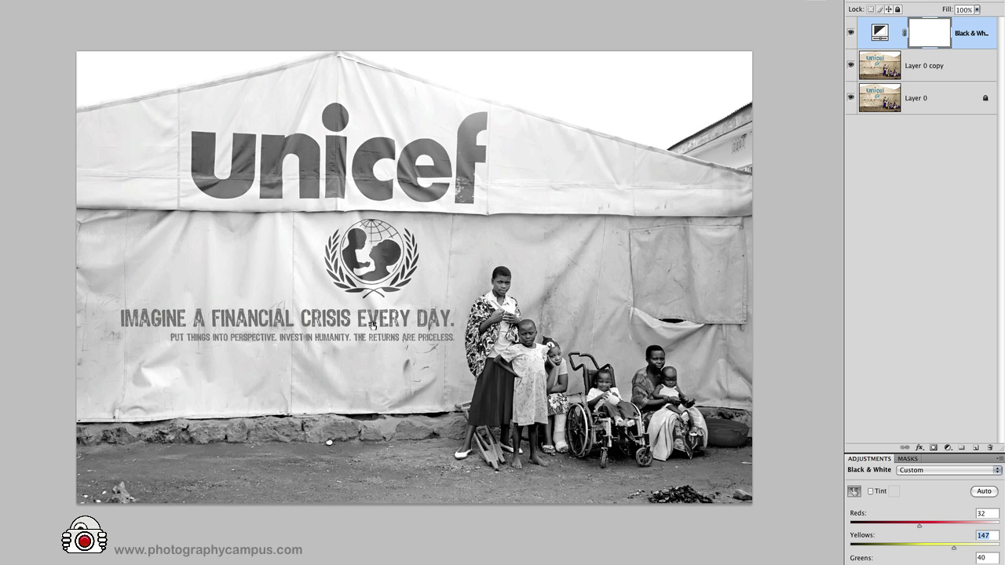
{"action": "left_click_drag", "start_coordinate": [374, 325], "coordinate": [336, 323]}
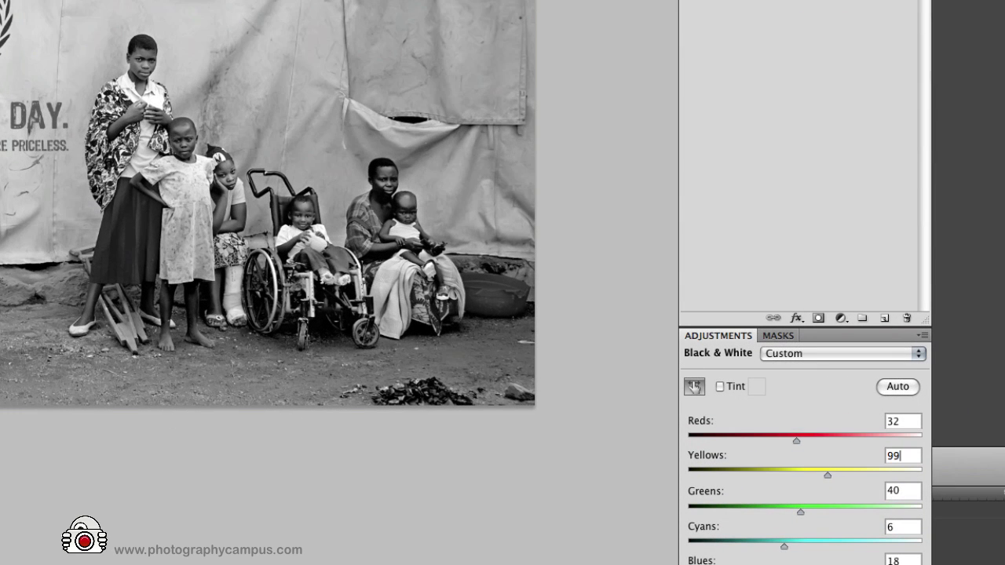
{"action": "left_click_drag", "start_coordinate": [1, 117], "coordinate": [13, 116]}
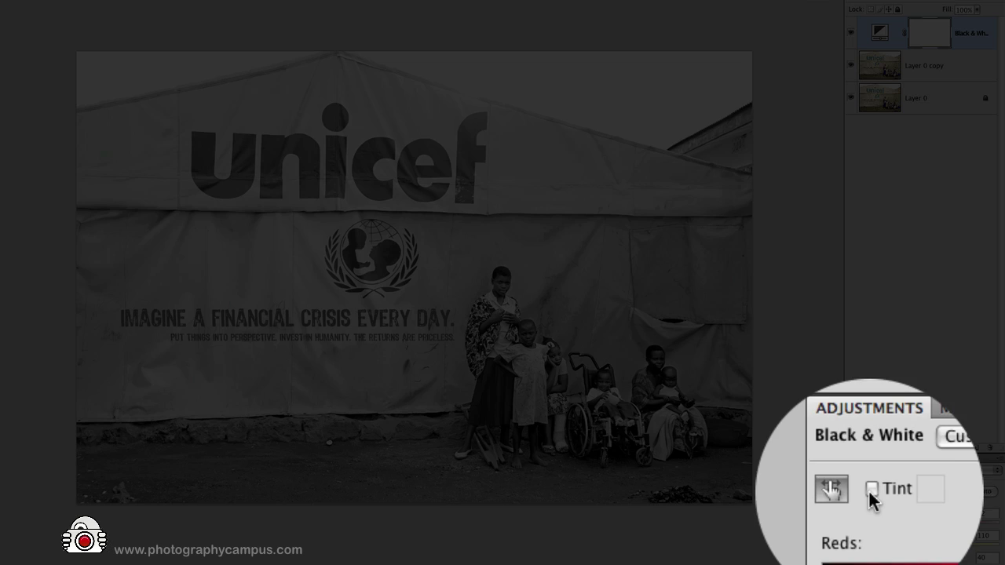
Turn on Tint for the Black & White adjustment and try the tint colors cc3333 and 663333, discarding the color change
{"action": "left_click", "coordinate": [871, 490]}
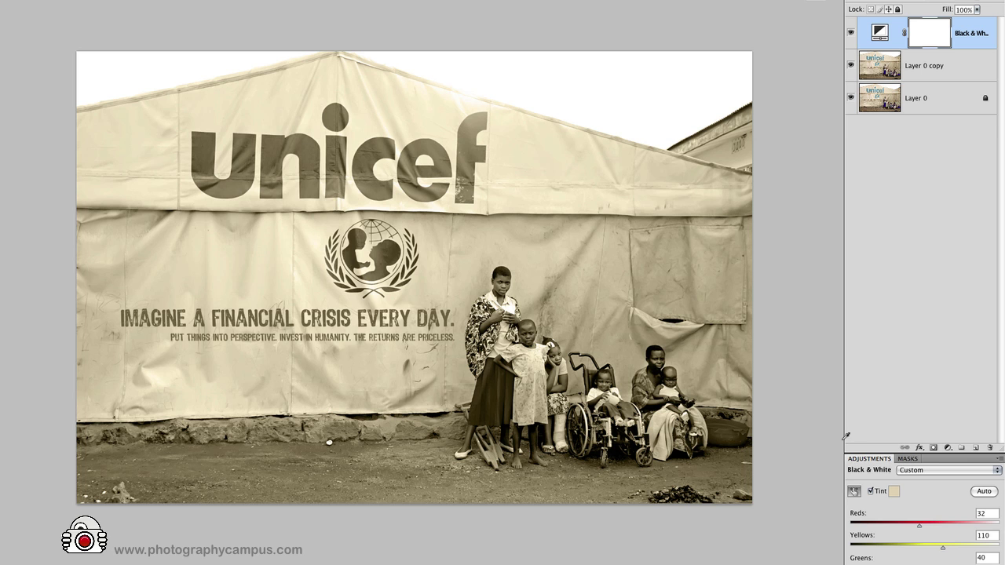
{"action": "left_click", "coordinate": [893, 492]}
{"action": "left_click_drag", "start_coordinate": [932, 397], "coordinate": [989, 295]}
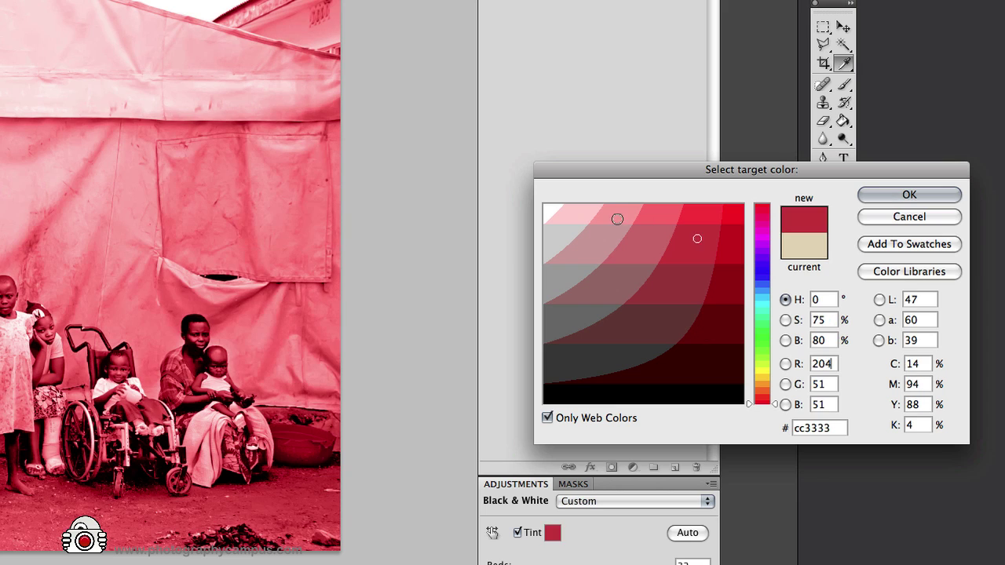
{"action": "left_click_drag", "start_coordinate": [618, 219], "coordinate": [661, 310]}
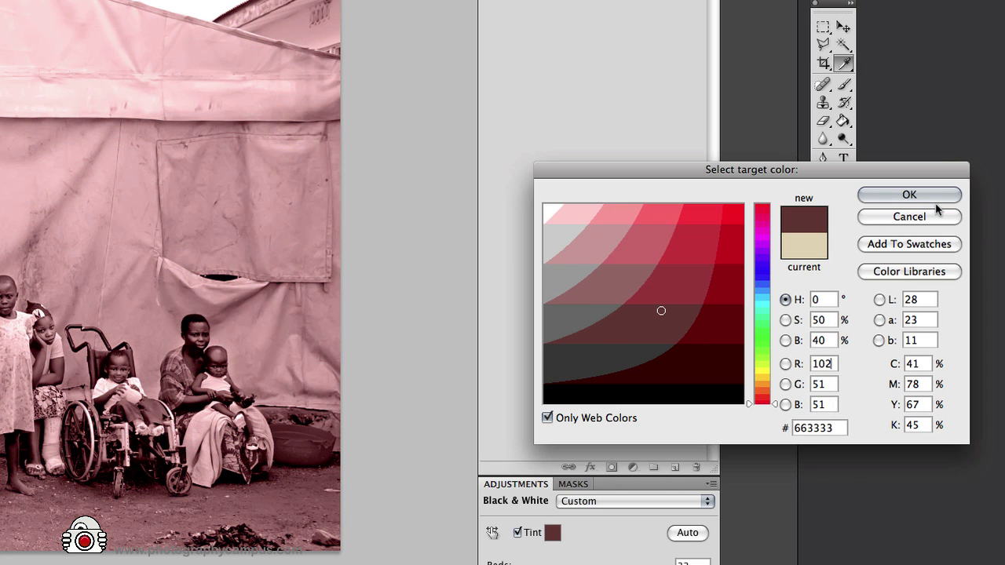
{"action": "left_click", "coordinate": [909, 217]}
Look through the available Black & White presets and keep Custom
{"action": "left_click", "coordinate": [712, 503]}
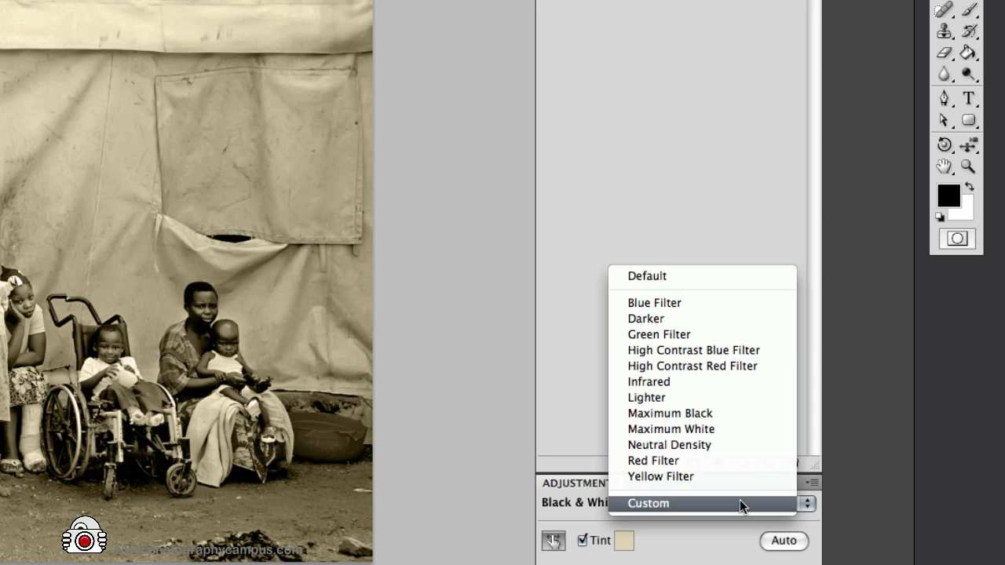
{"action": "left_click", "coordinate": [740, 503]}
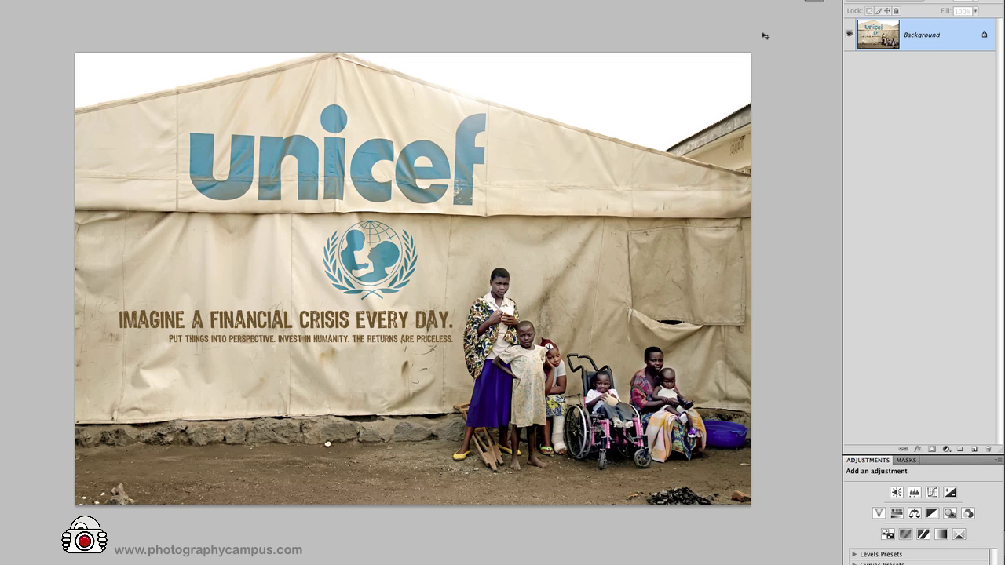
Duplicate the Background of the color poster onto a new layer
{"action": "key", "text": "super+j"}
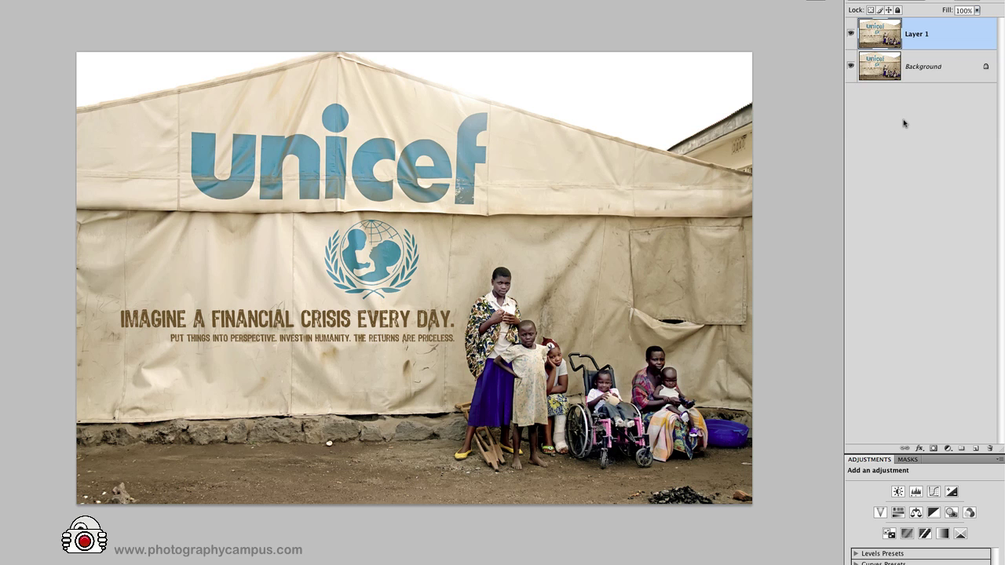
Compare the Red, Green and Blue channels one at a time and show the full RGB composite again
{"action": "left_click", "coordinate": [898, 3]}
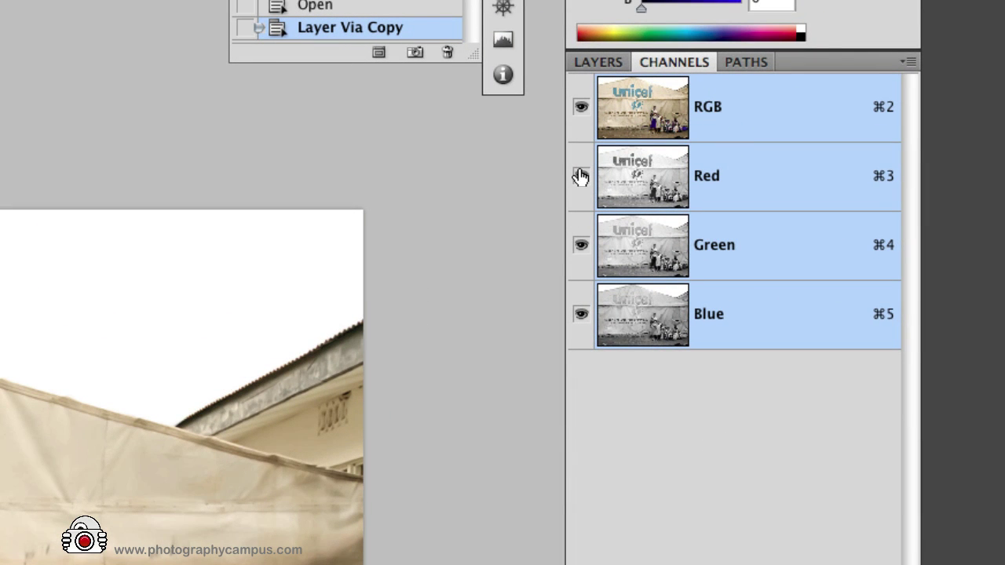
{"action": "left_click", "coordinate": [705, 182]}
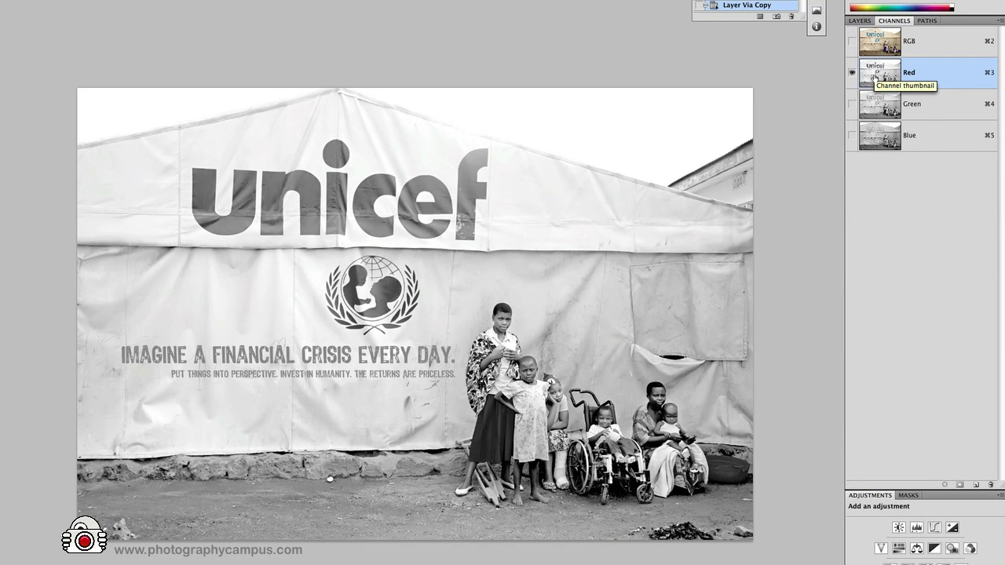
{"action": "left_click", "coordinate": [909, 103]}
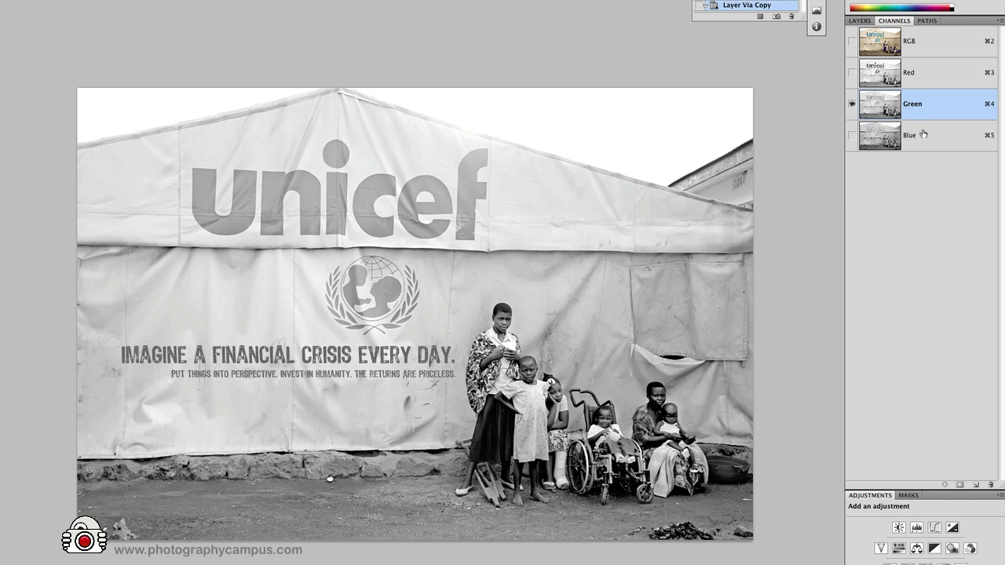
{"action": "left_click", "coordinate": [924, 135]}
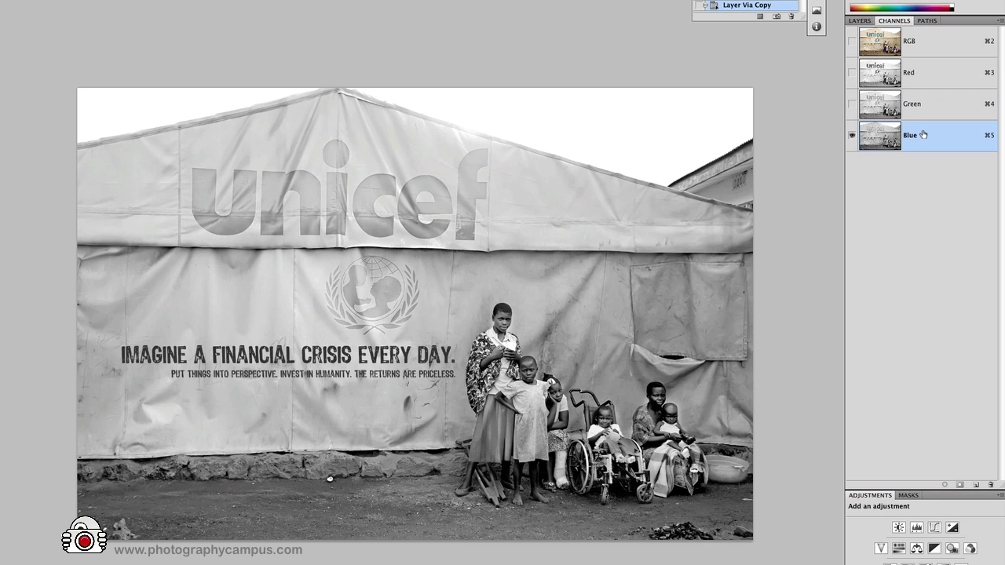
{"action": "left_click", "coordinate": [852, 101]}
{"action": "left_click", "coordinate": [851, 43]}
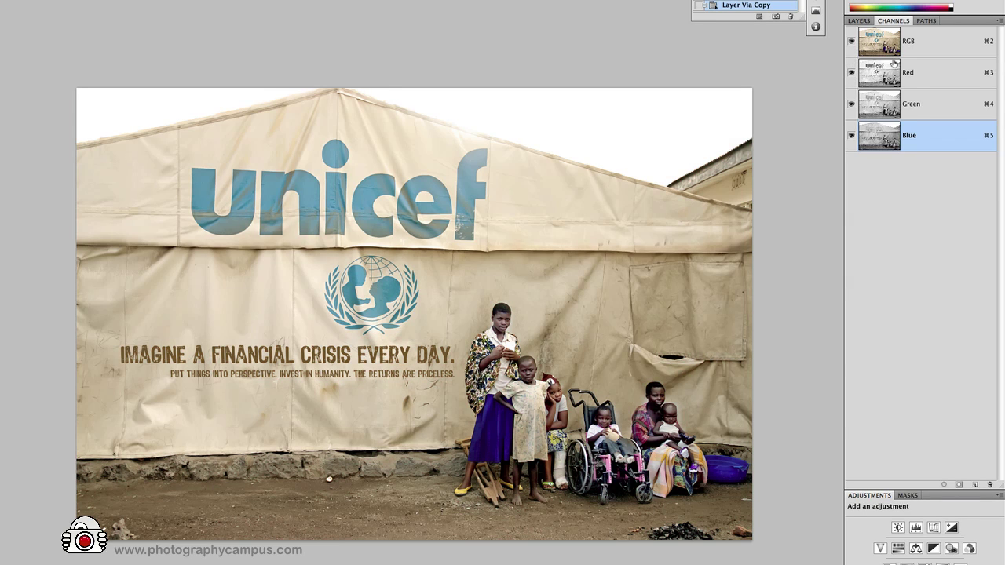